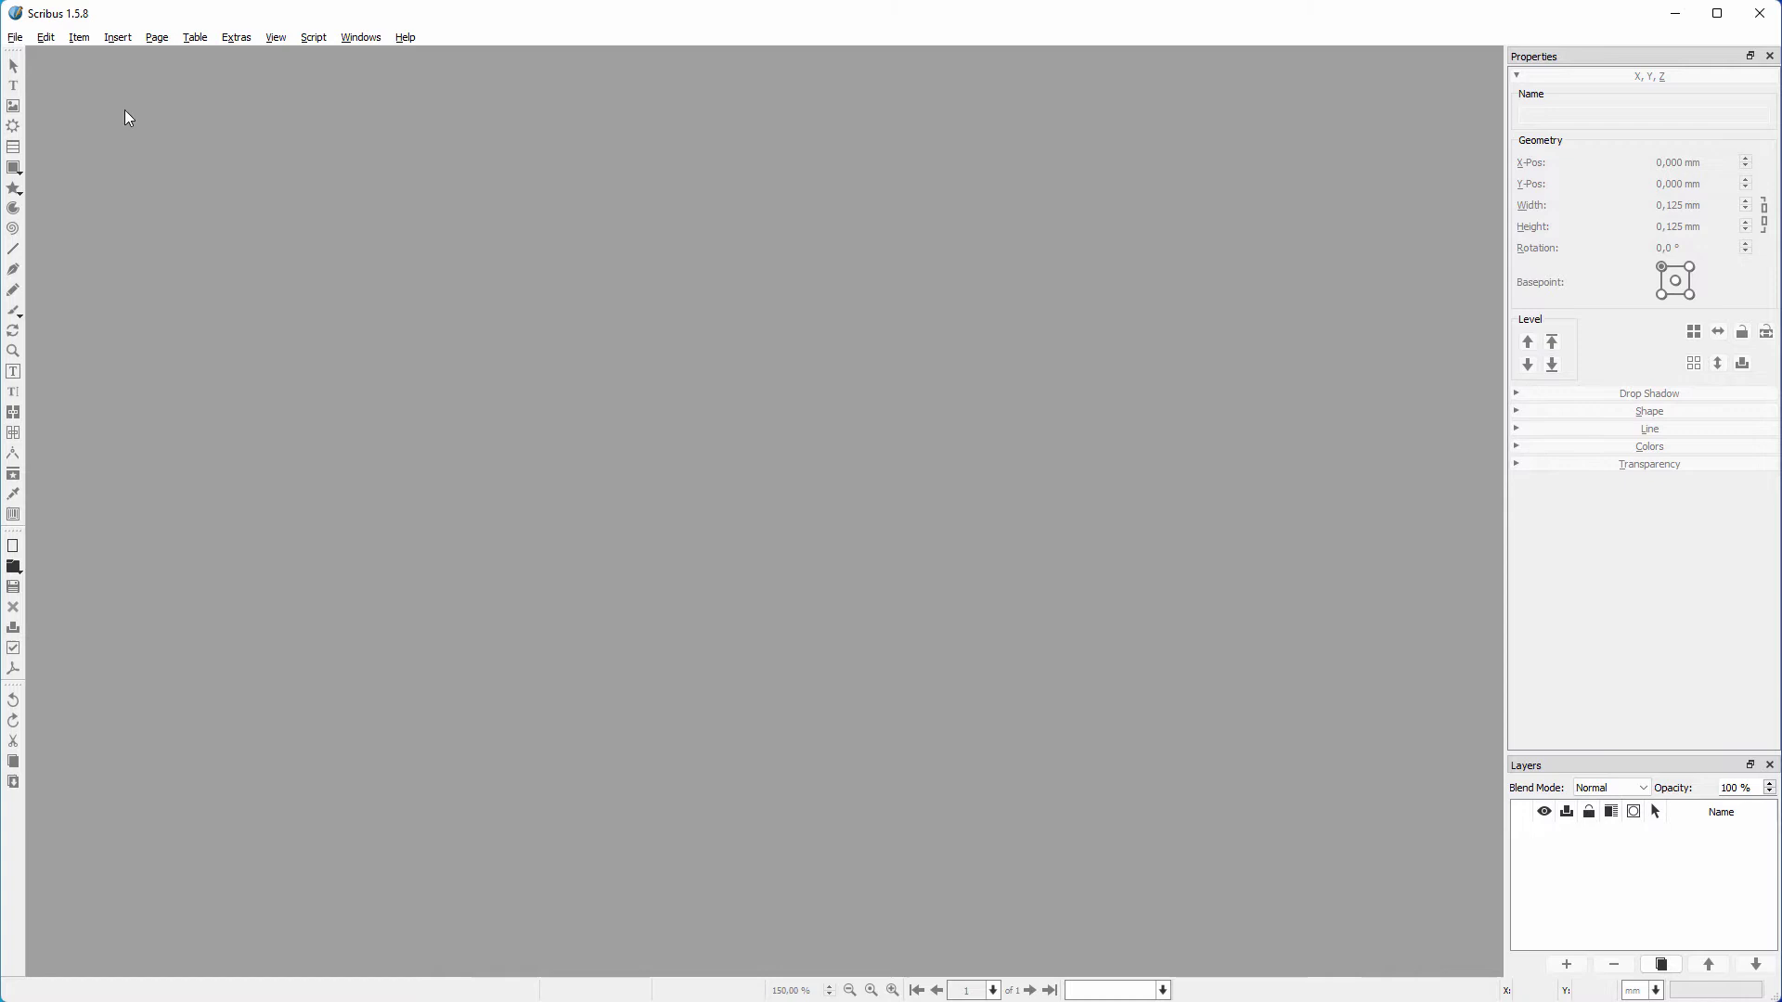
- Open Scribus Preferences on the External Tools page, where GIMP is the image processing tool
click(20, 38)
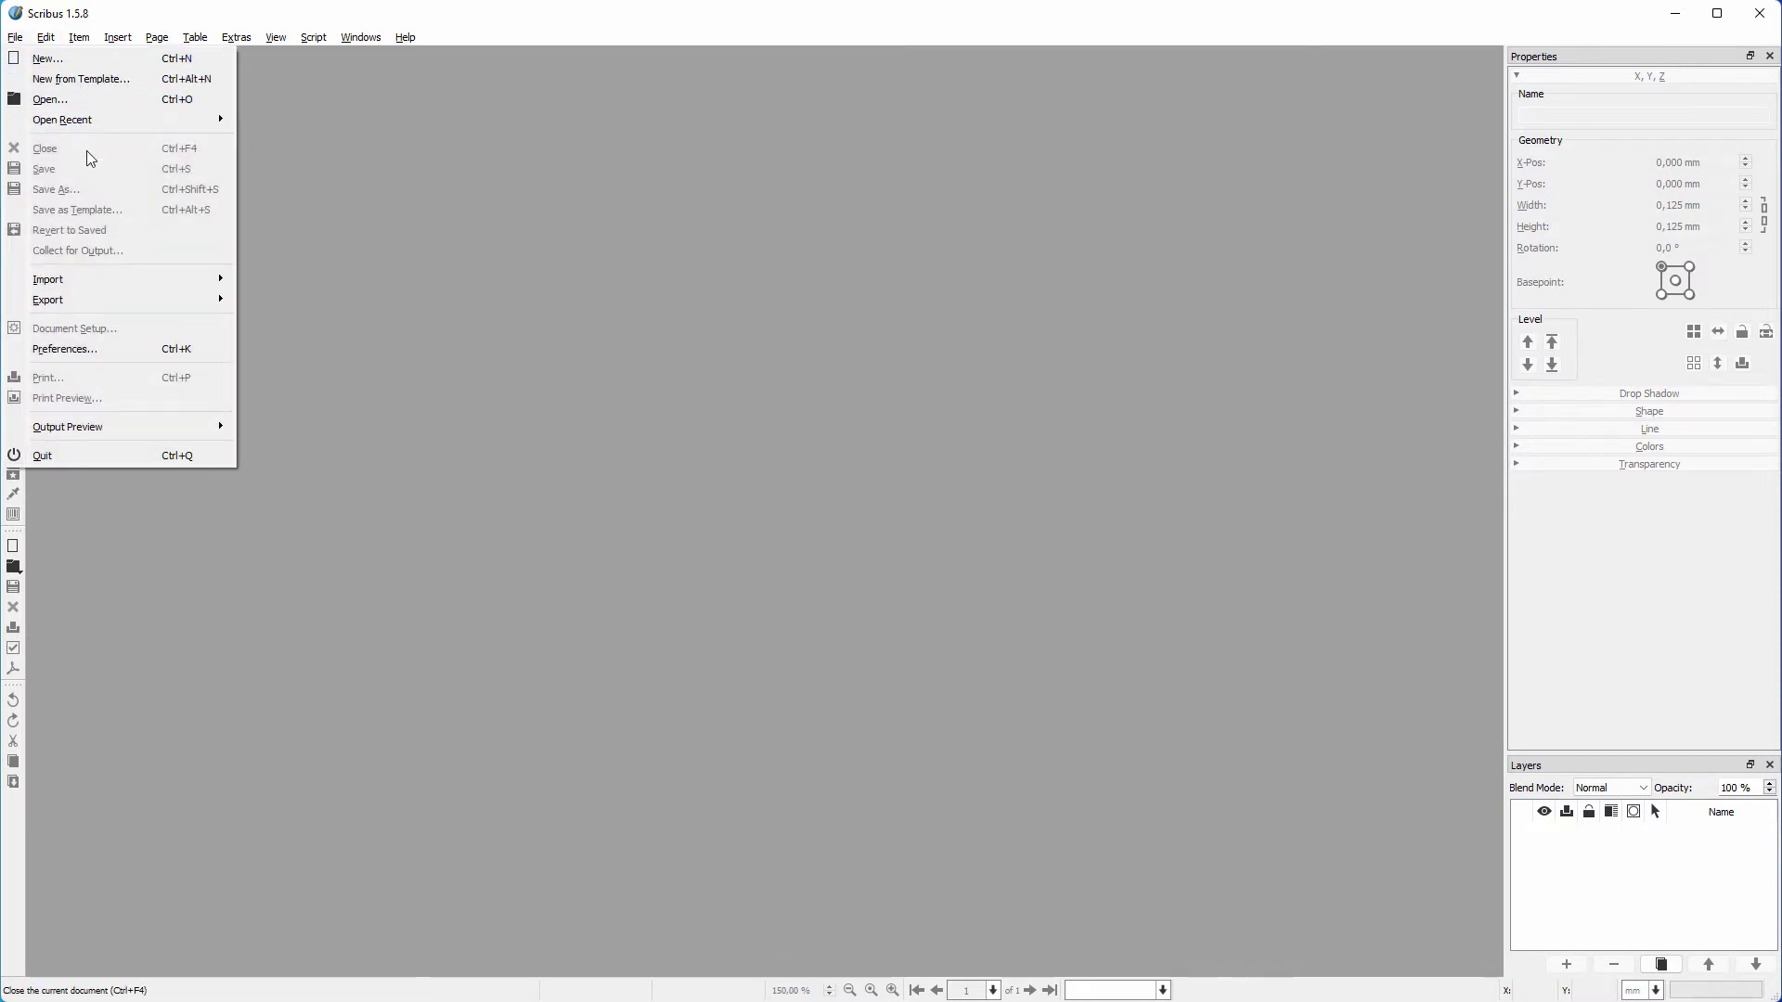
click(114, 350)
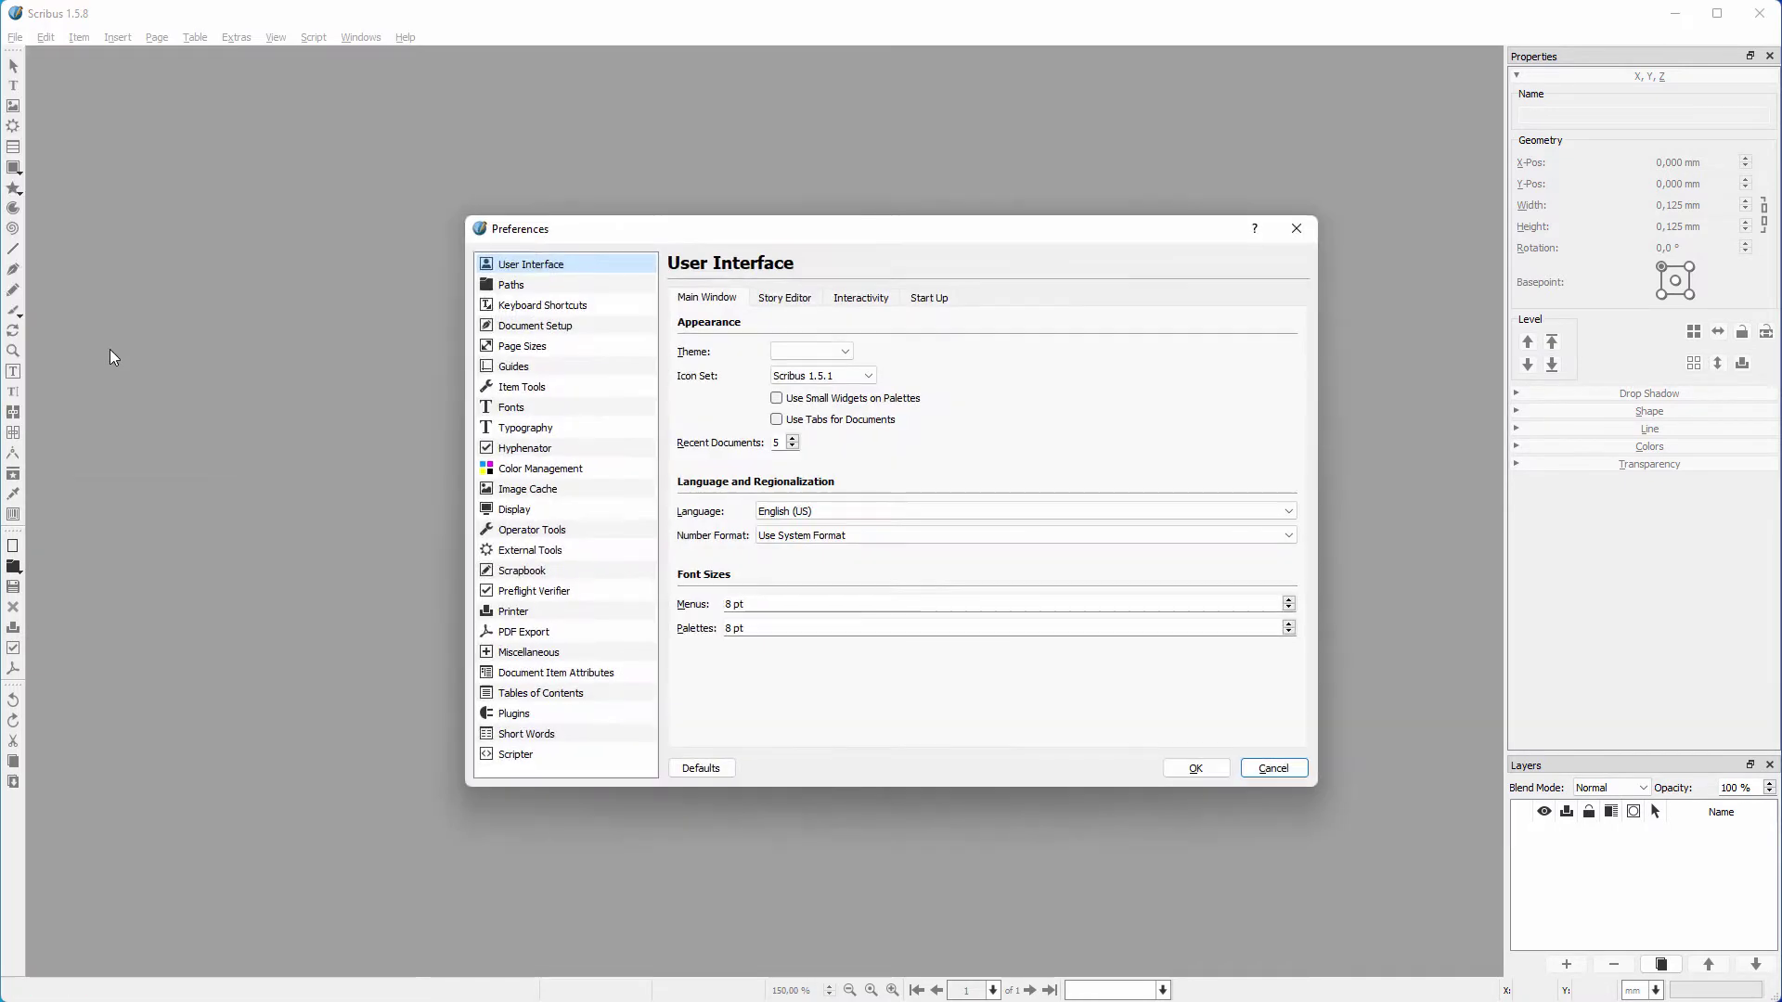
click(565, 558)
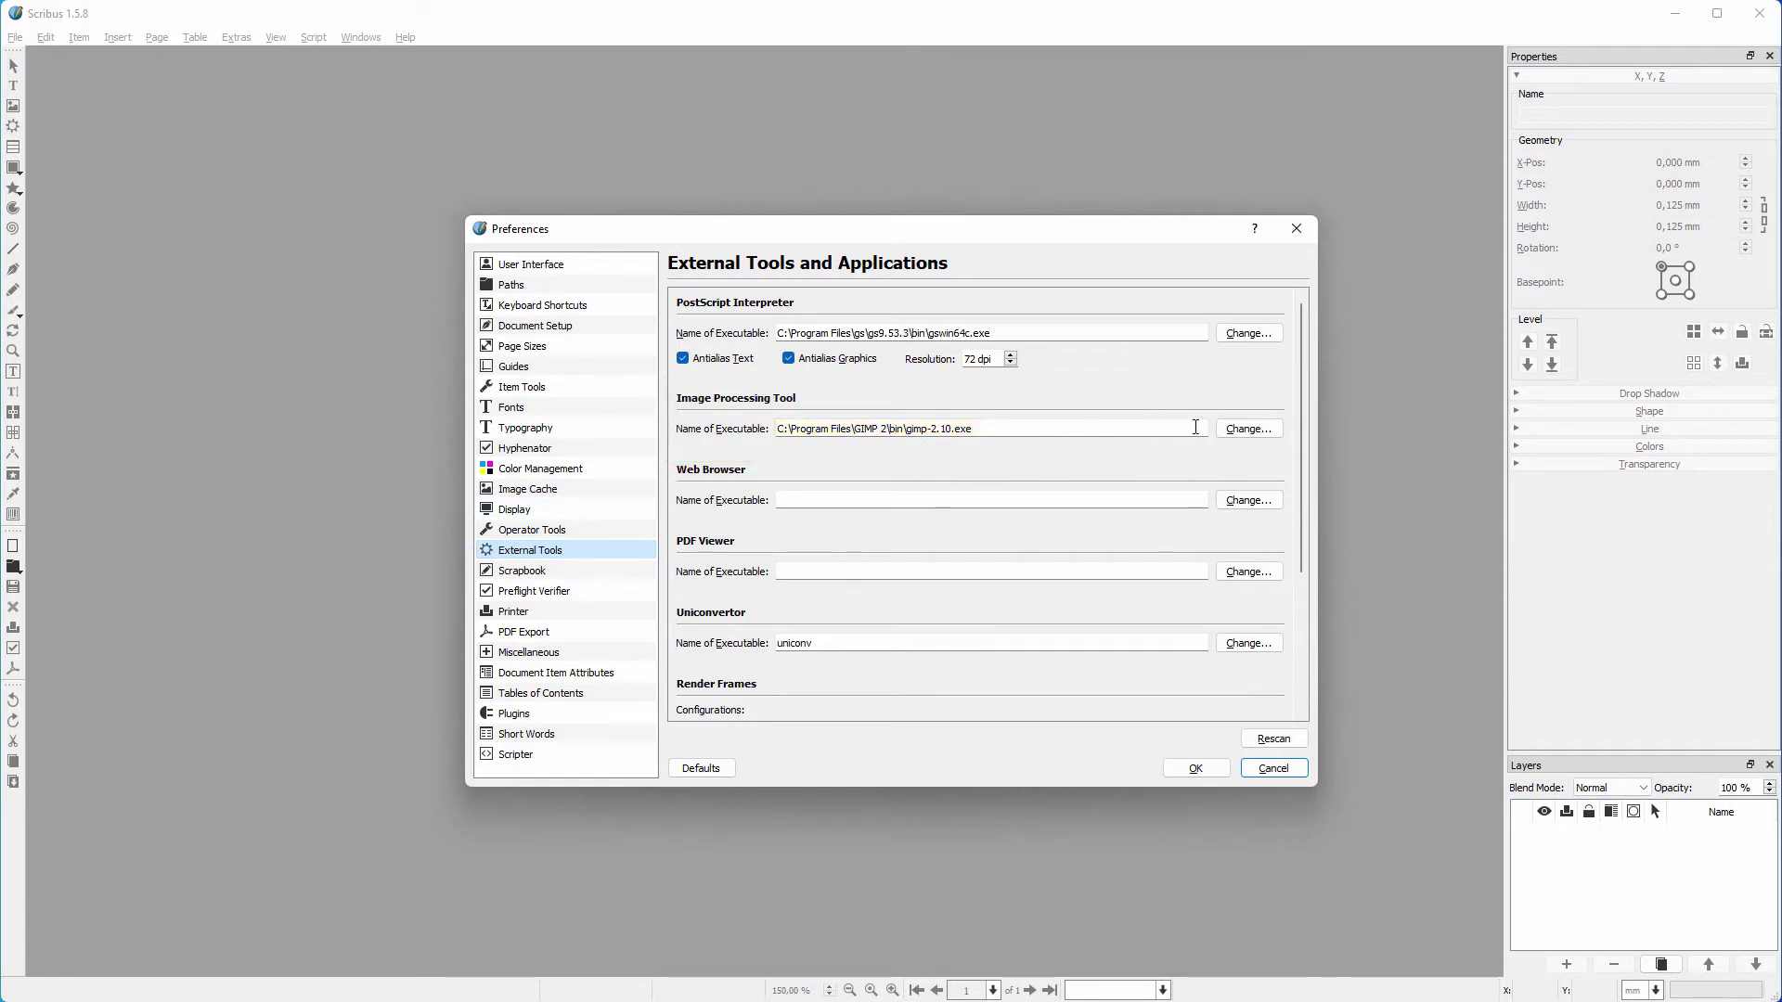
- Choose Program Files\GIMP 2\bin\gimp-2.10.exe as the image processing tool
click(1248, 430)
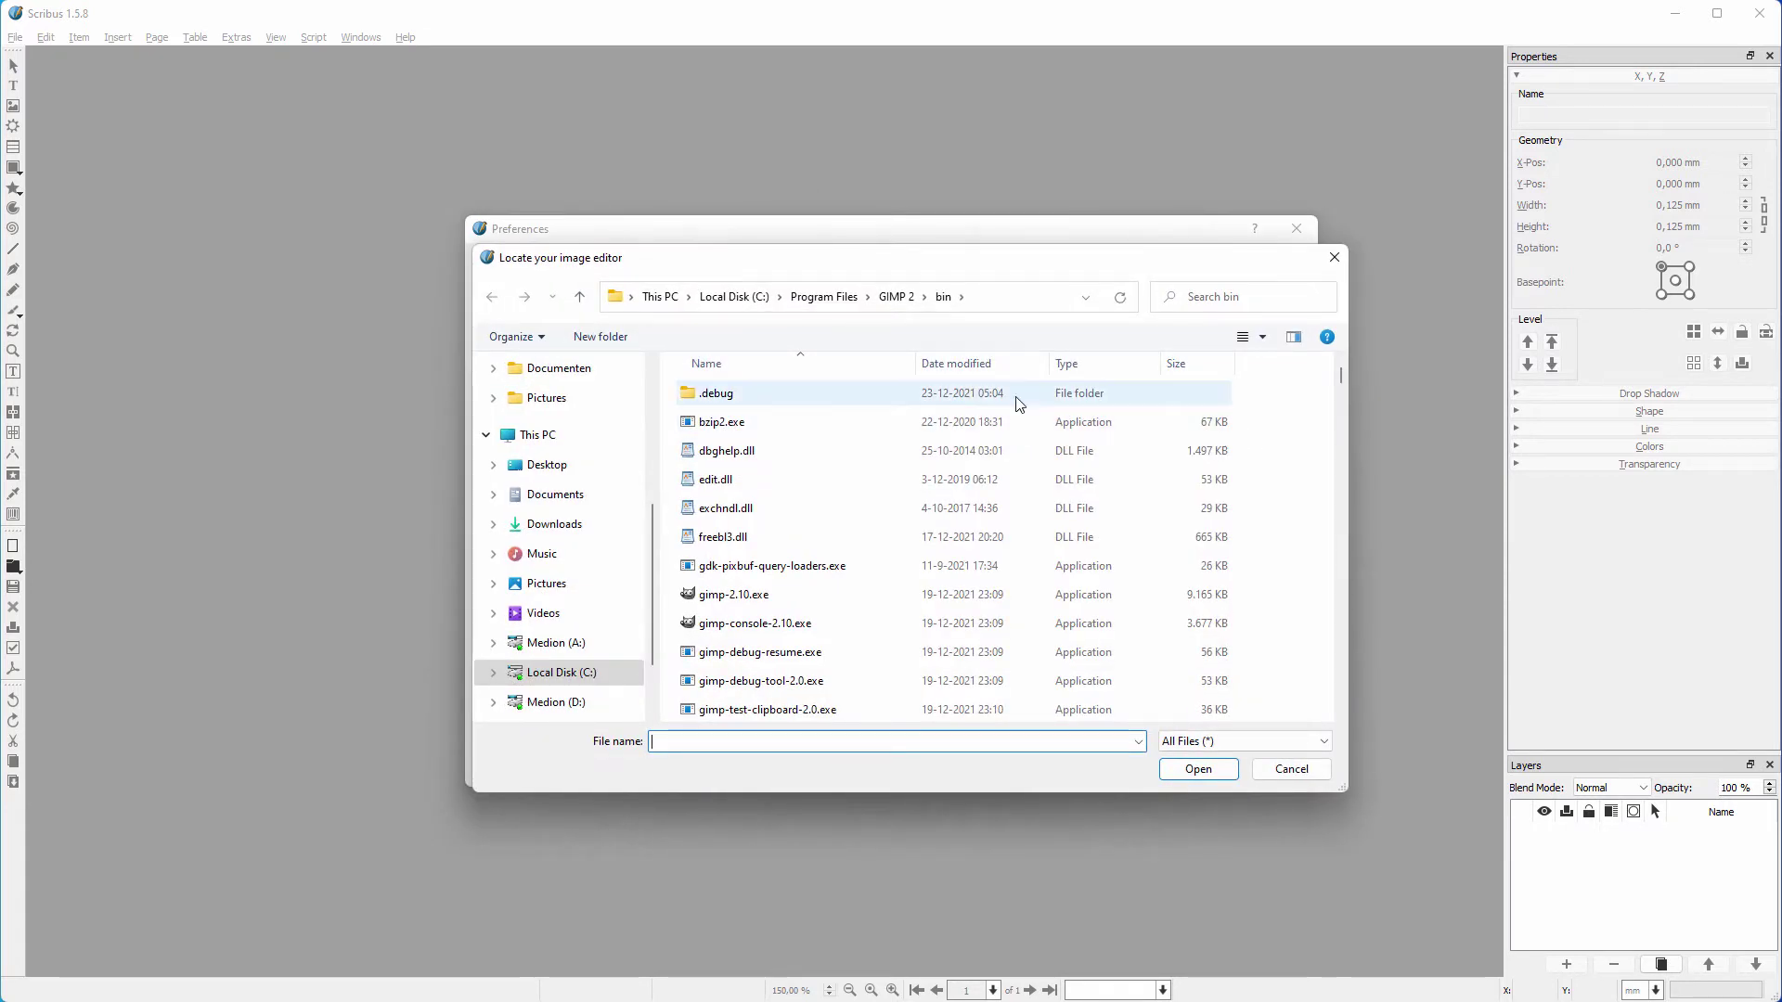
click(827, 298)
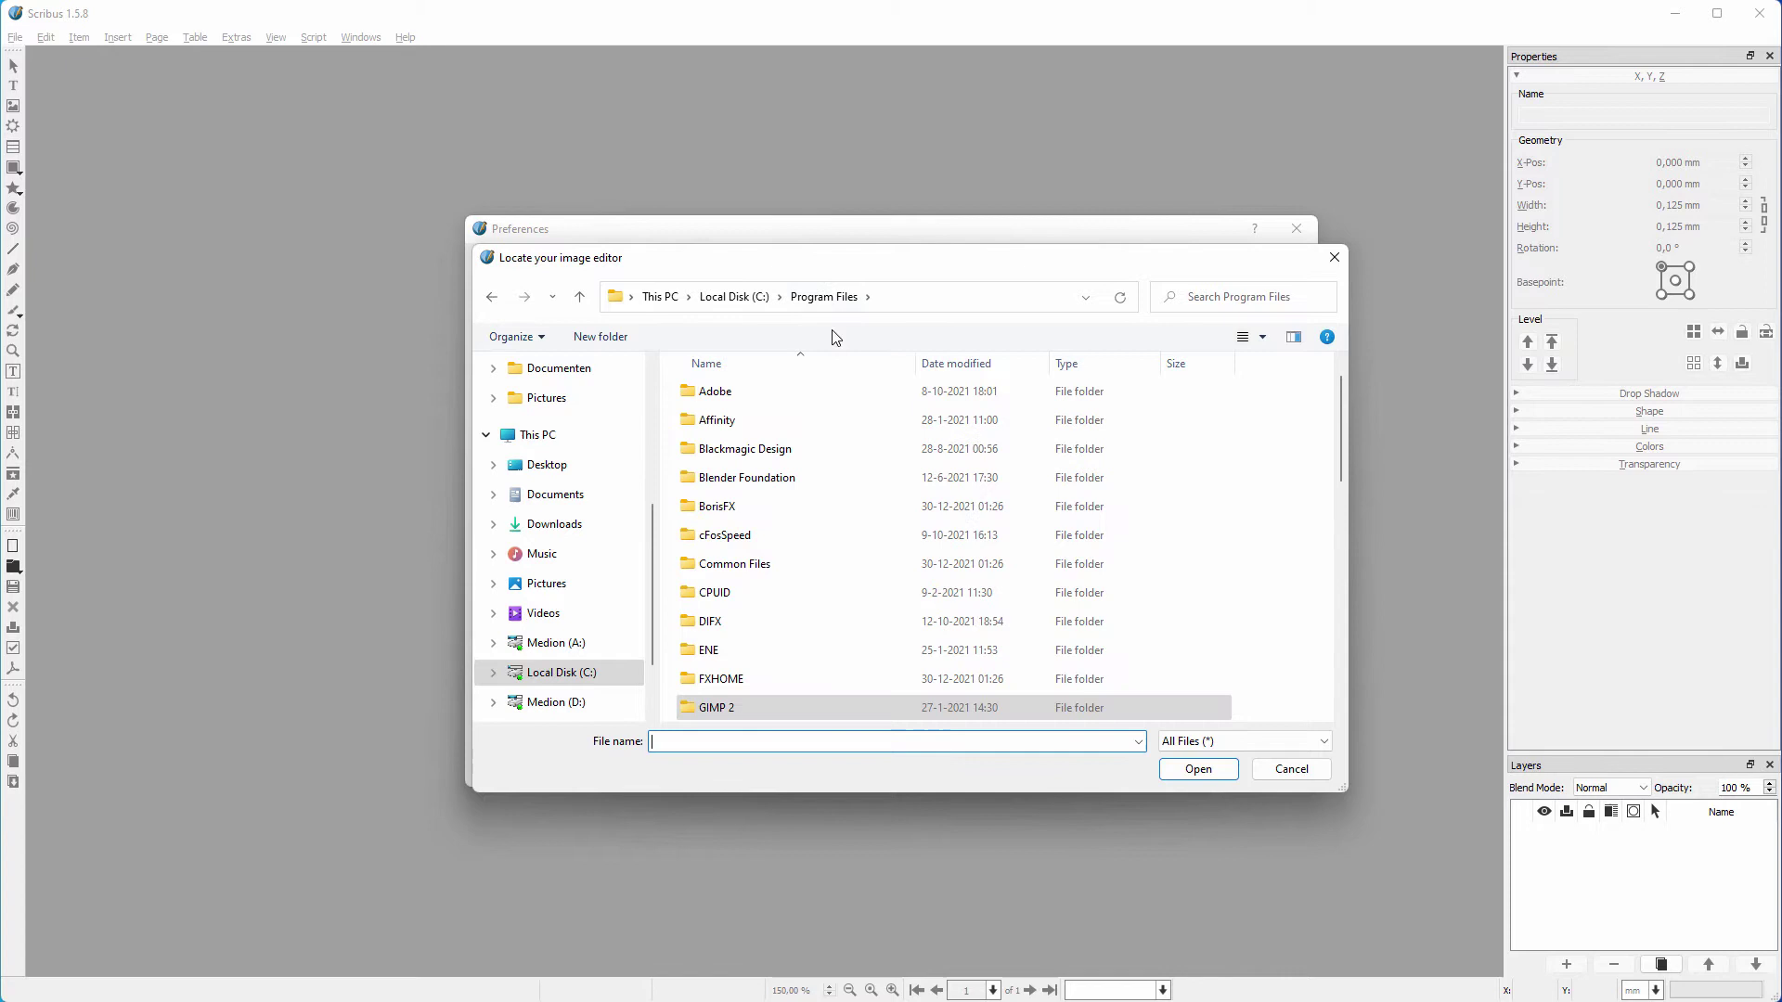
double_click(692, 706)
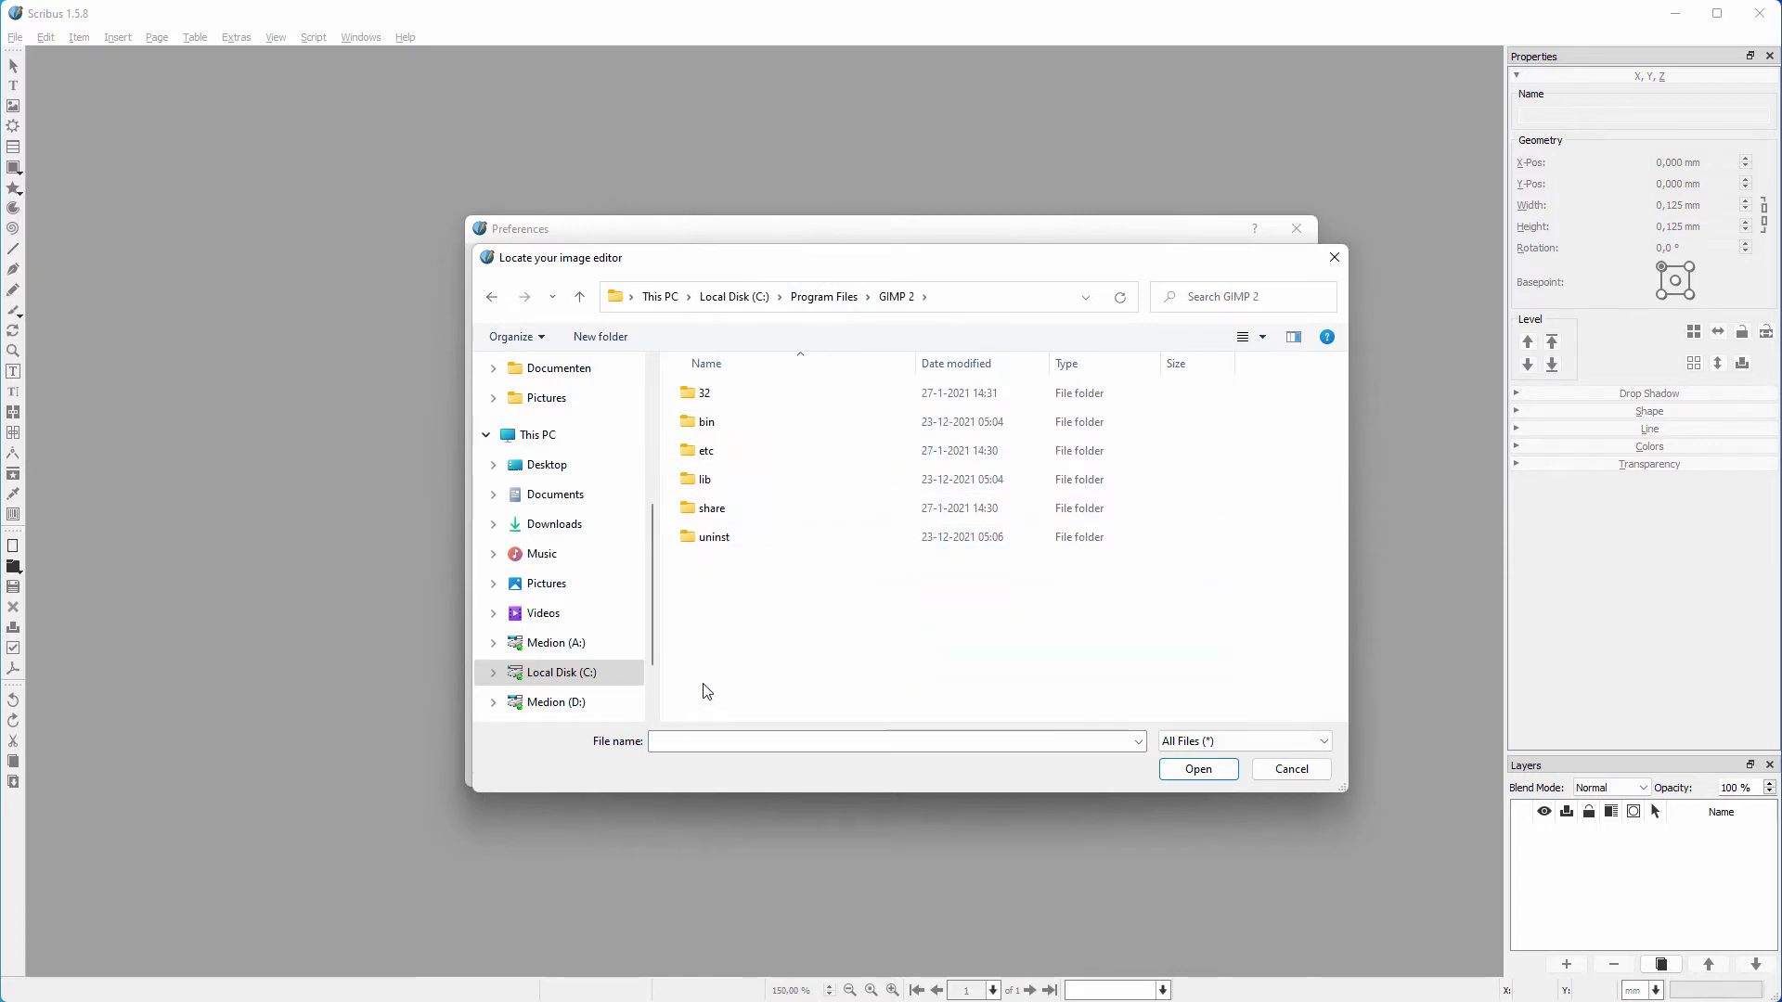
click(689, 426)
double_click(688, 425)
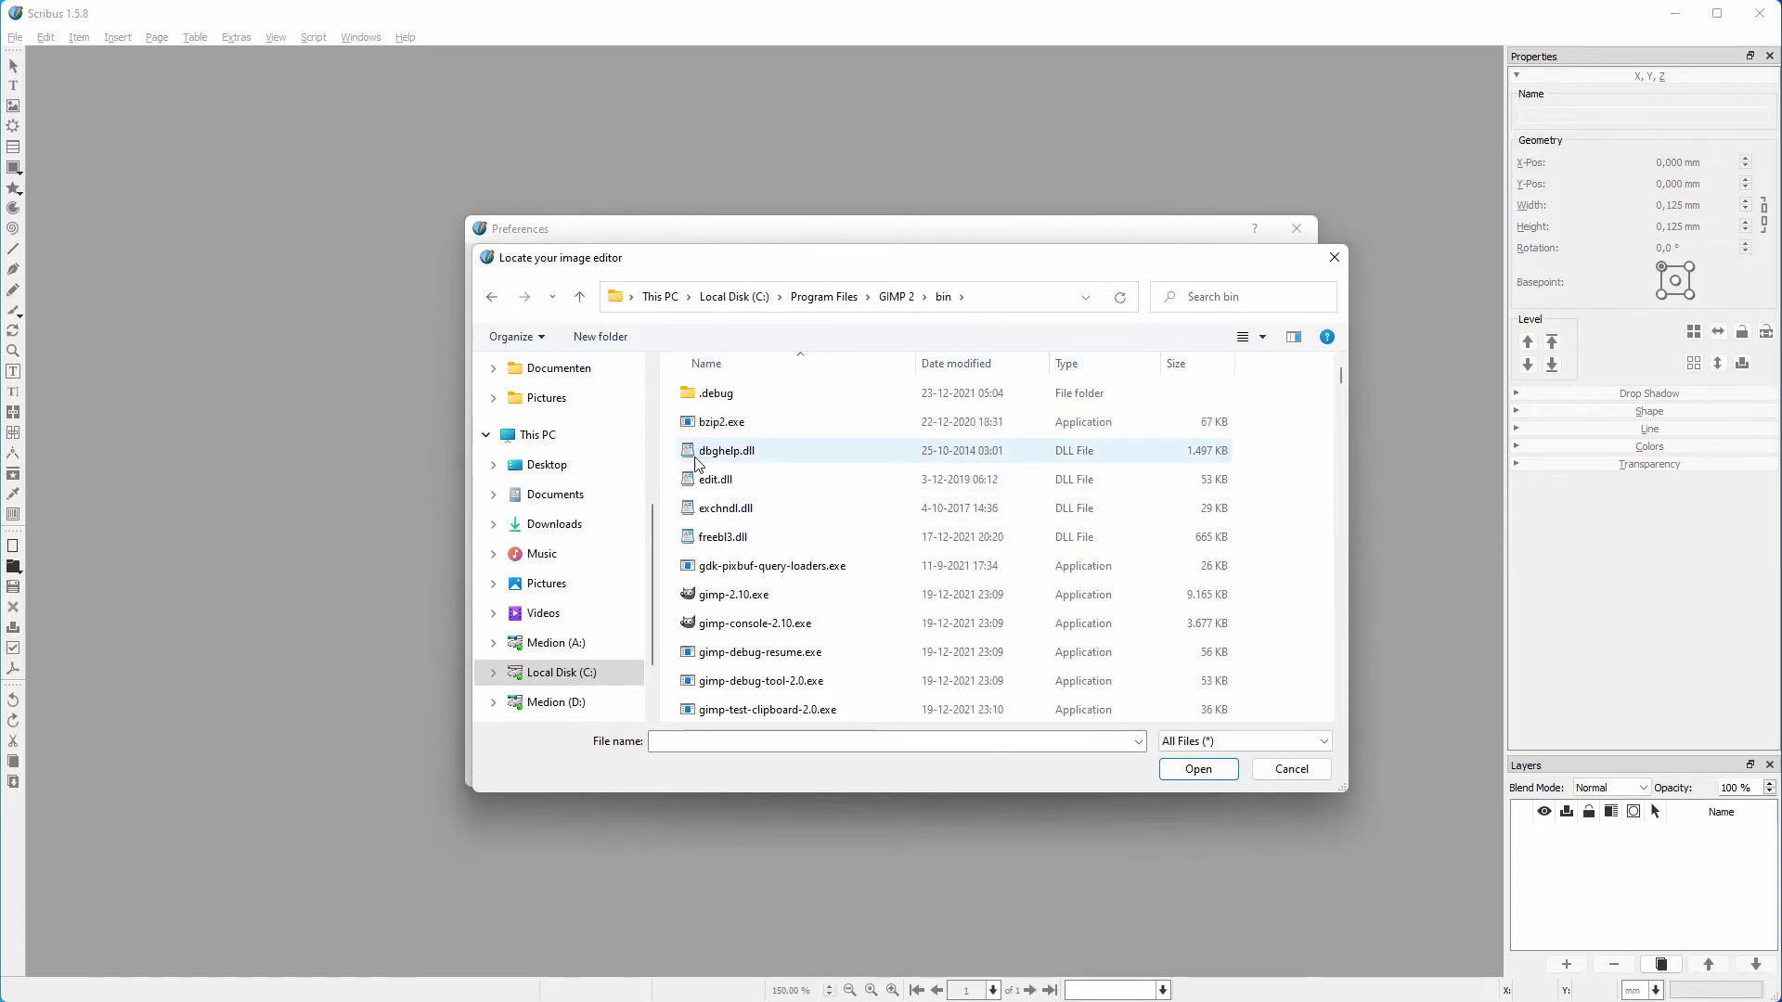
click(692, 593)
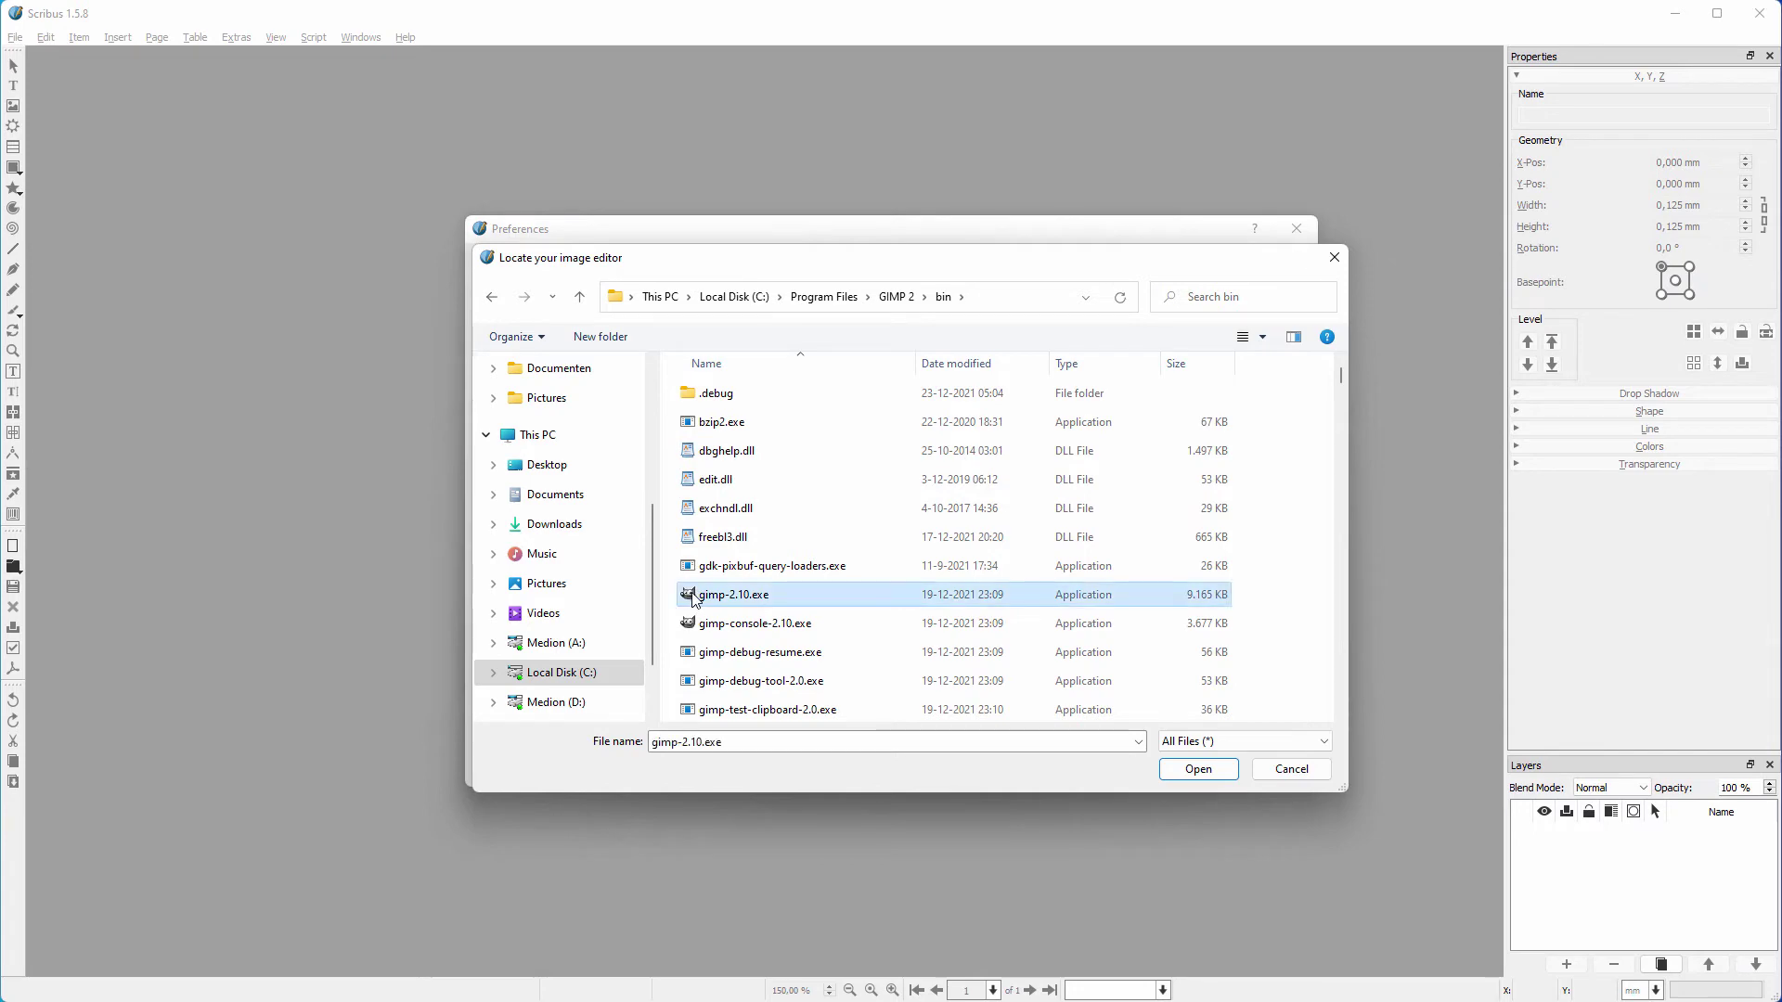
click(1183, 770)
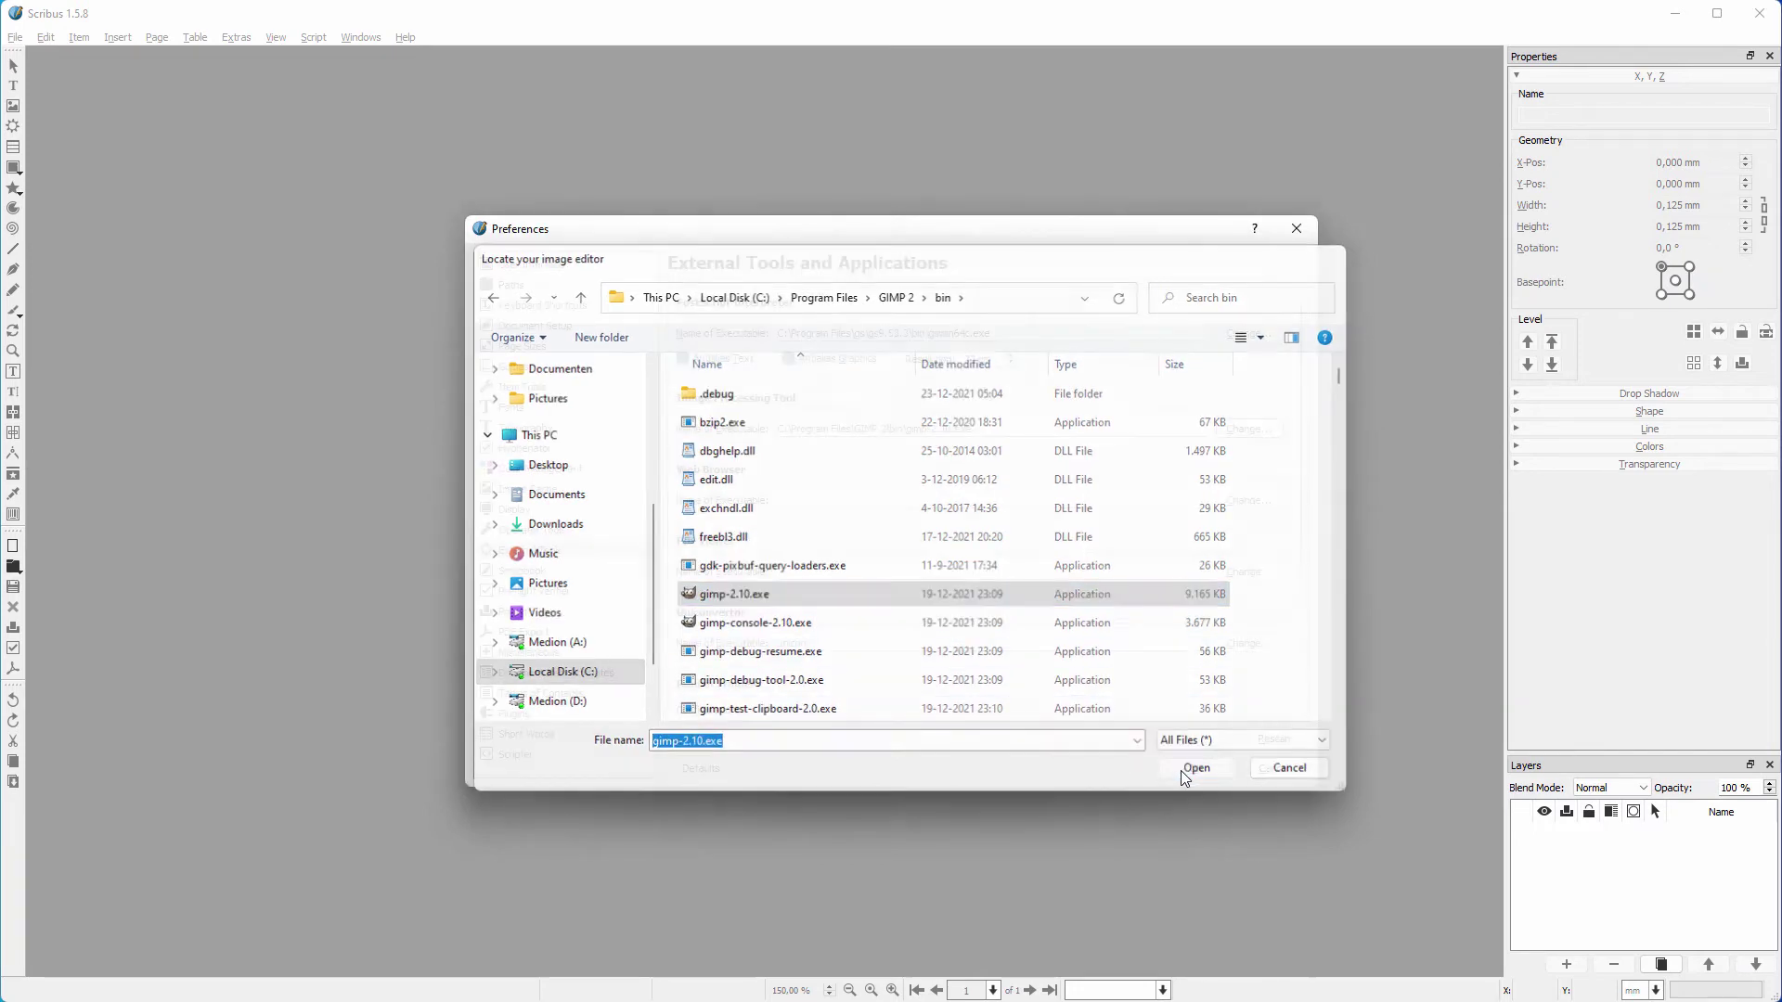
- Apply the preferences and send the portrait photo to GIMP with Edit Image
click(1182, 771)
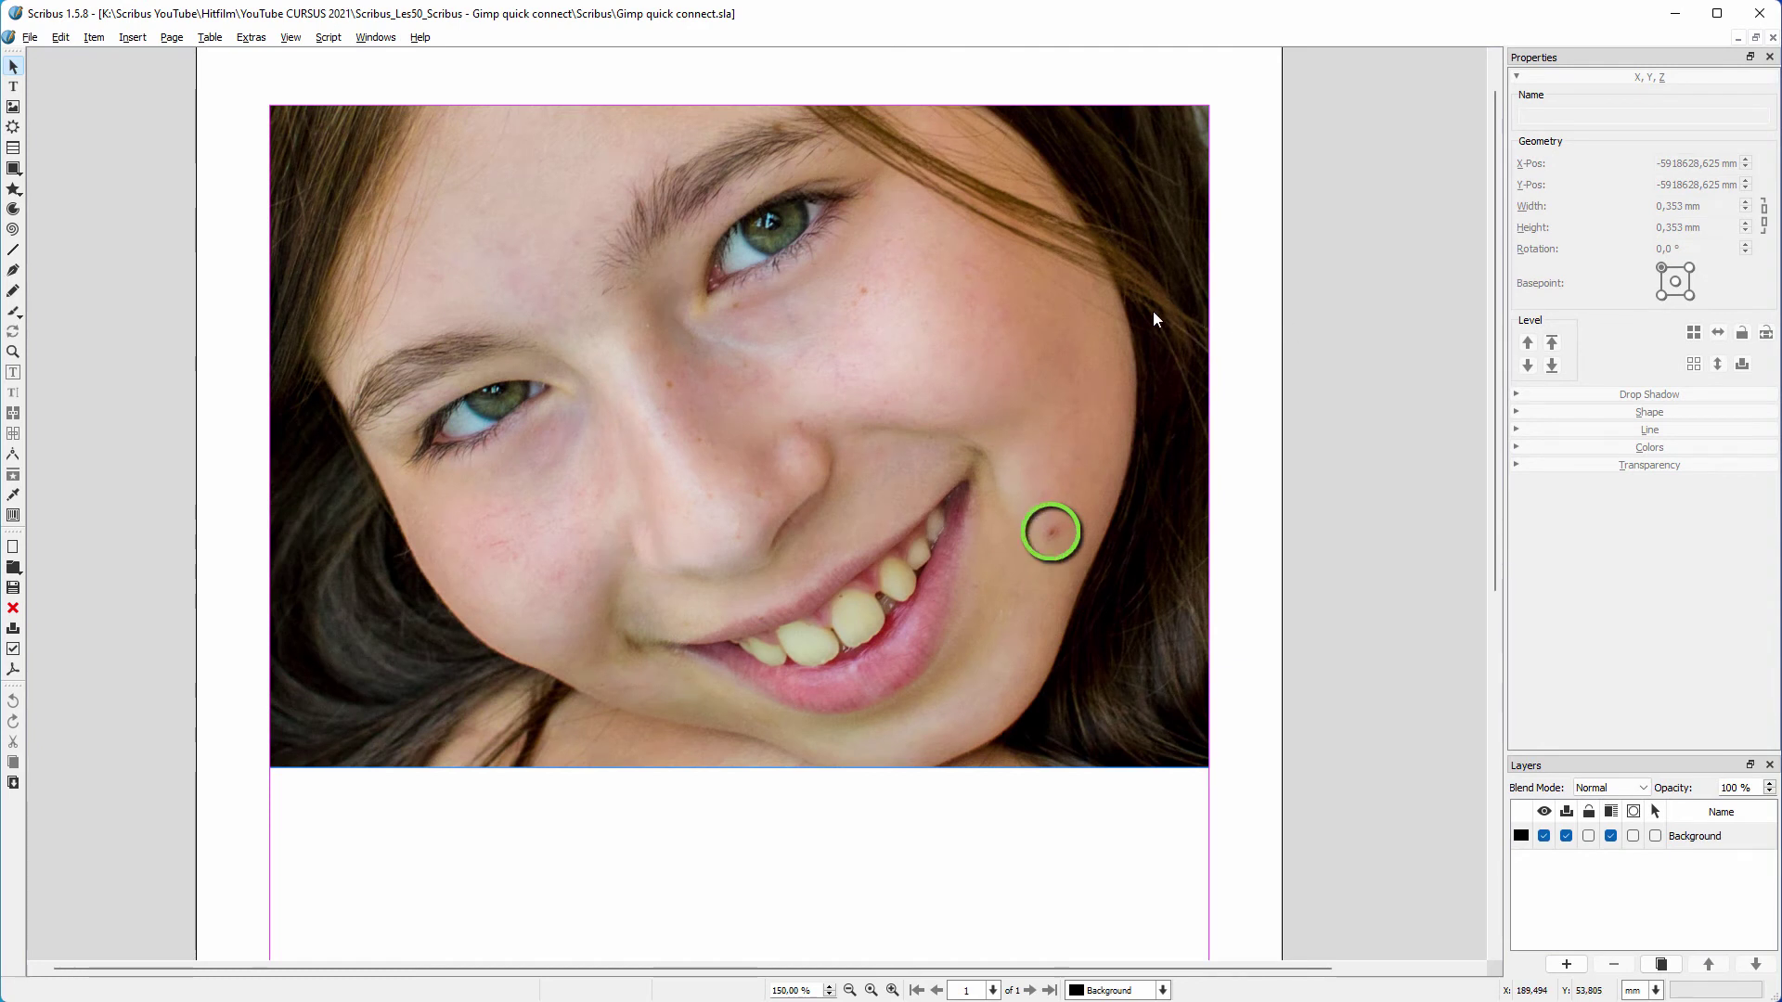
right_click(992, 327)
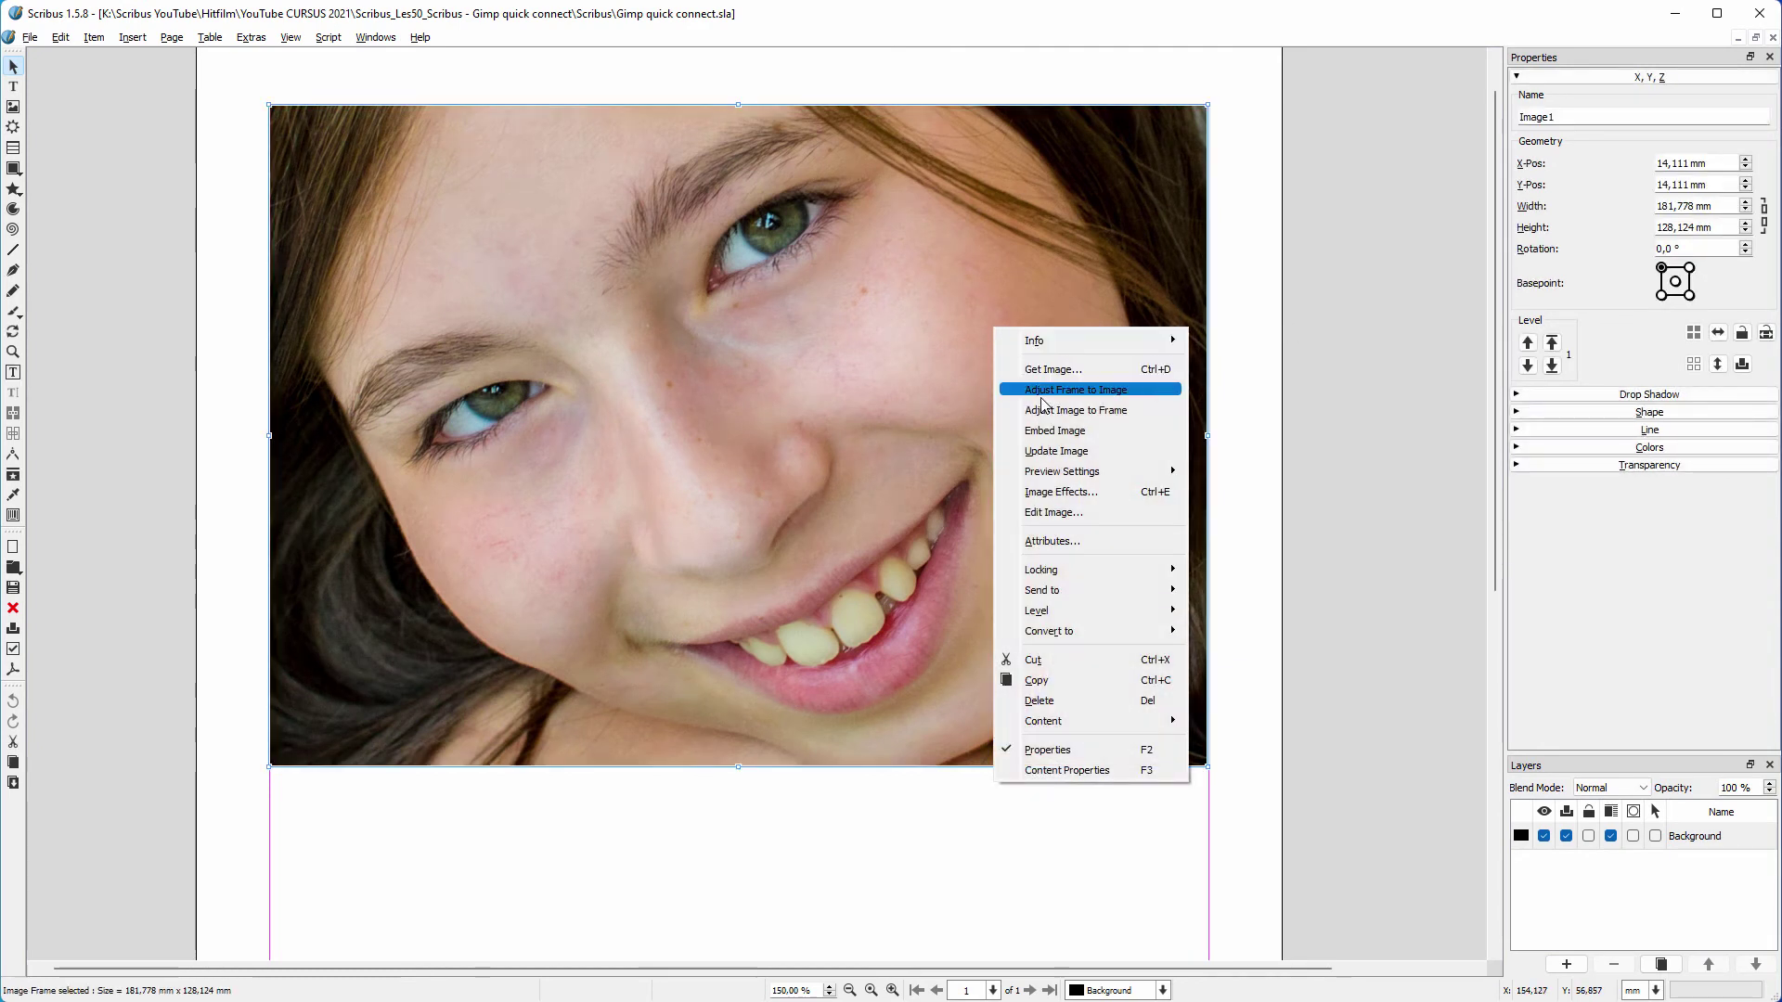
click(1061, 516)
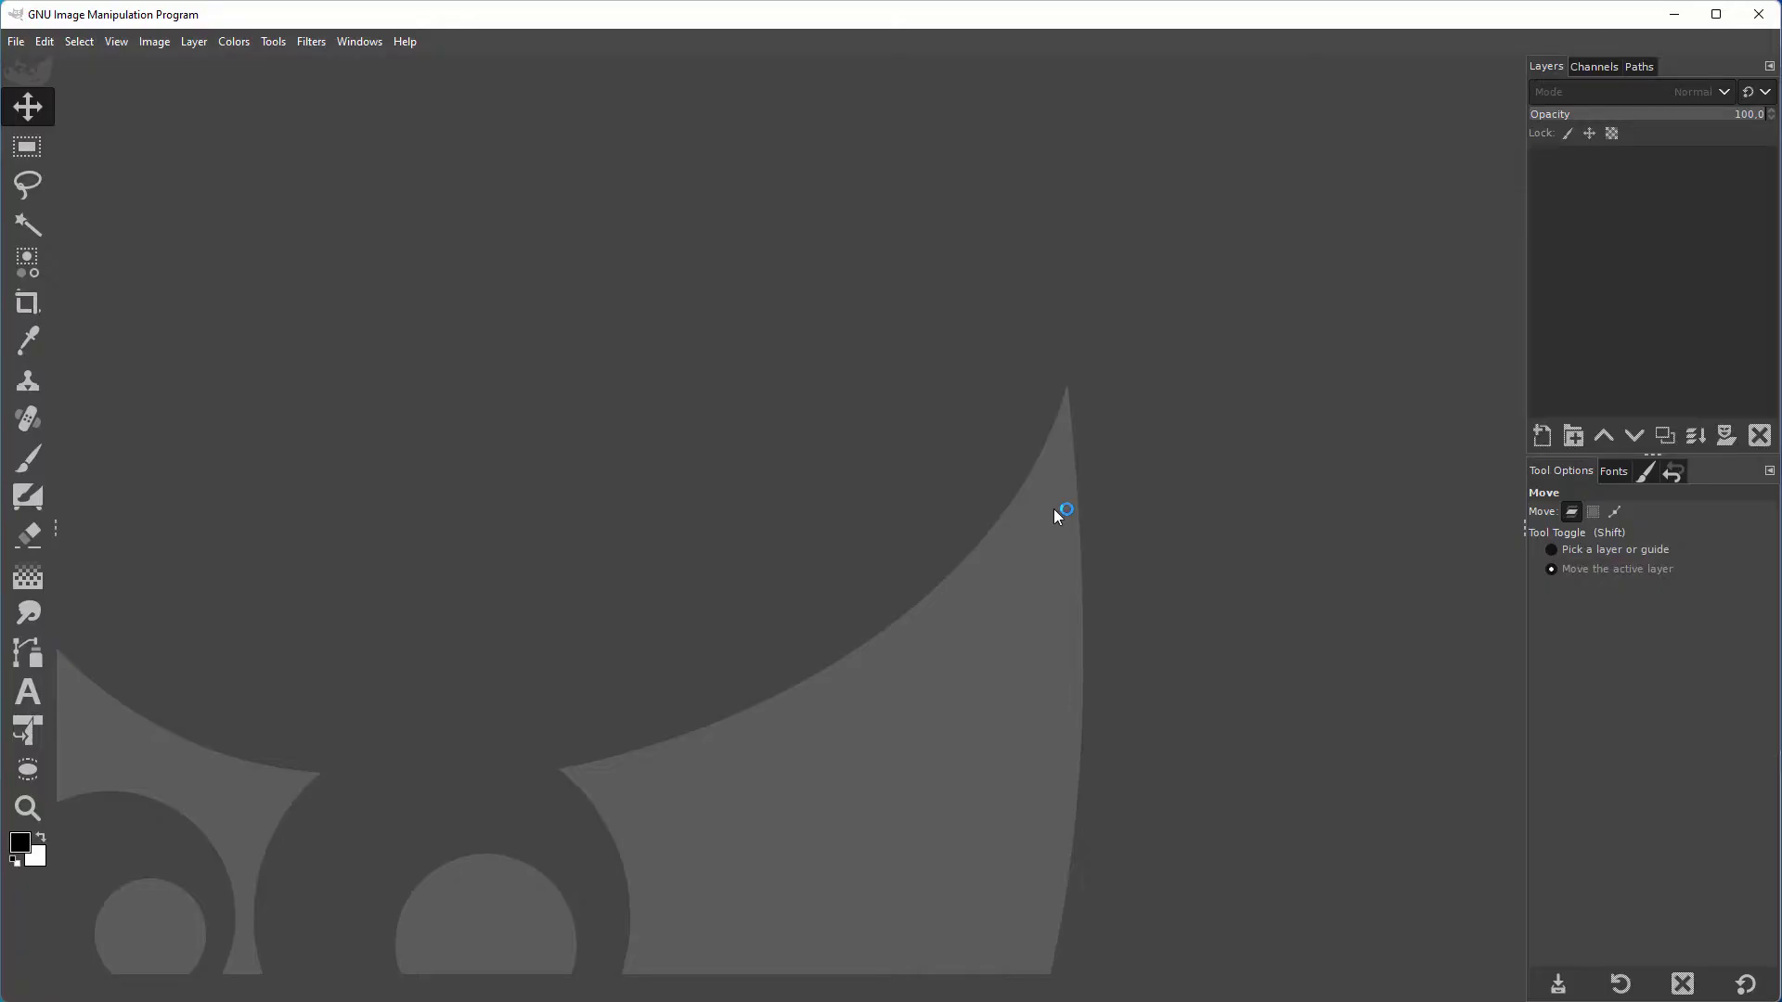
- Heal the red cheek blemish, overwrite blemish.png, and switch back to Scribus
key(h)
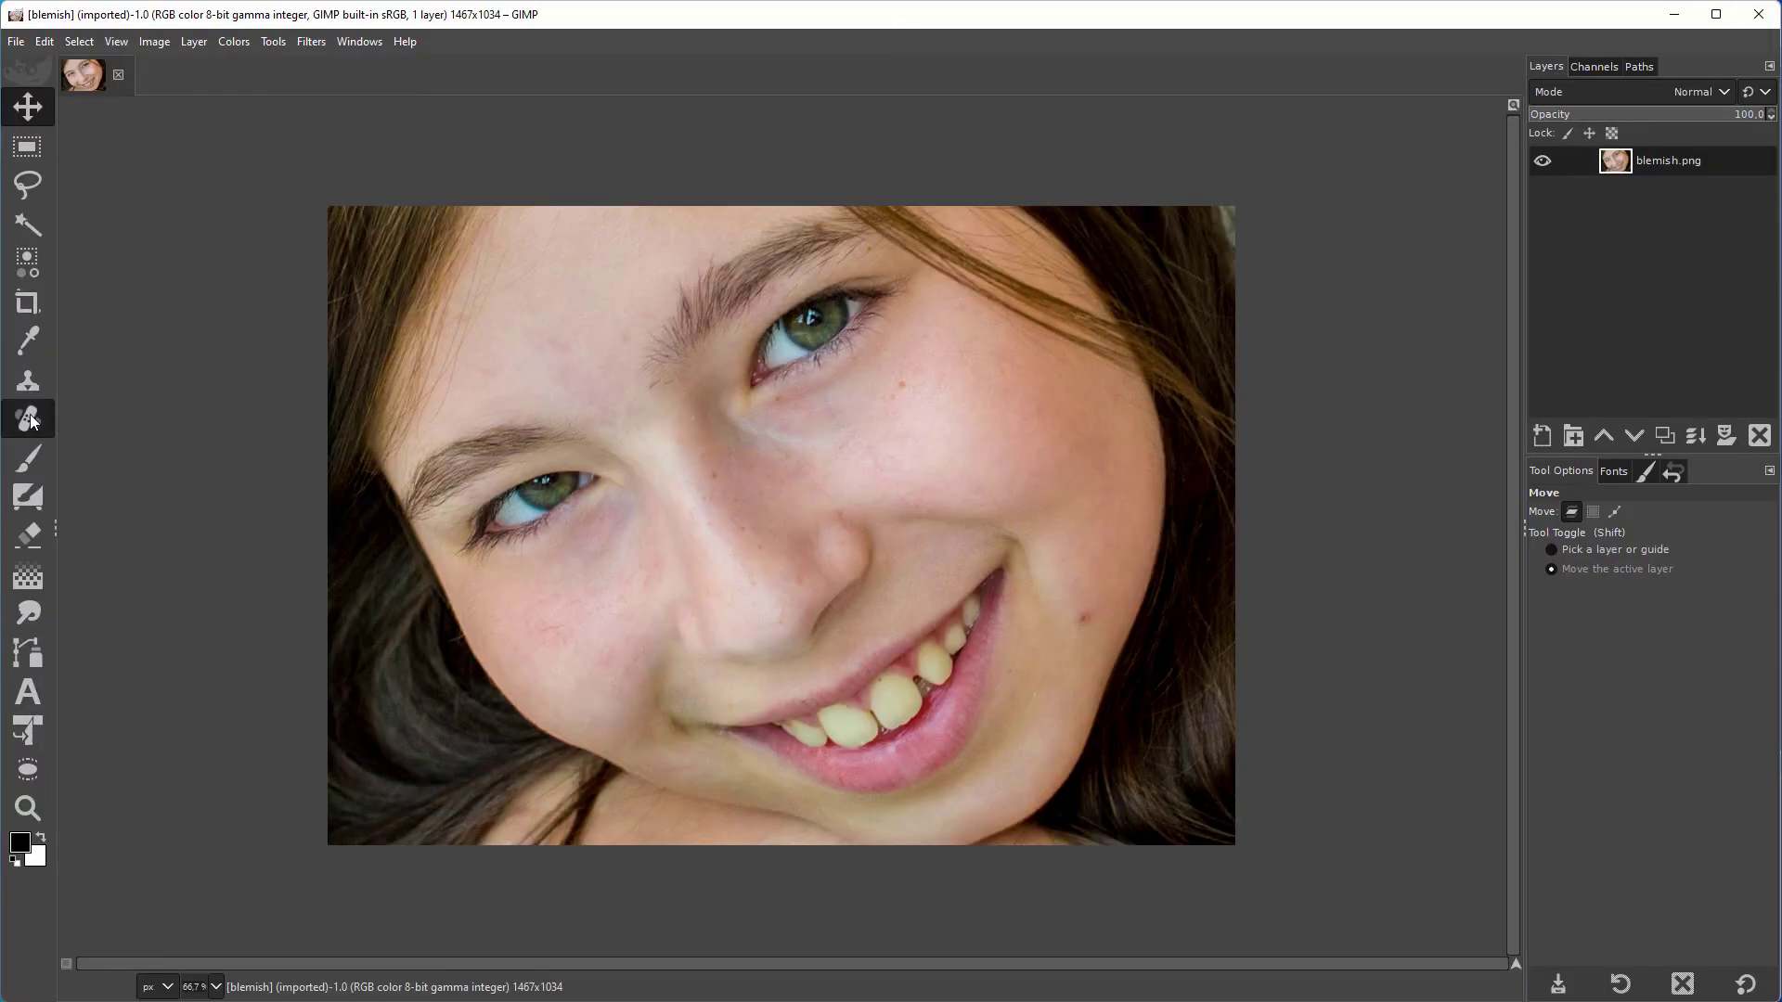
scroll(1098, 585, up, 1)
scroll(1092, 582, up, 1)
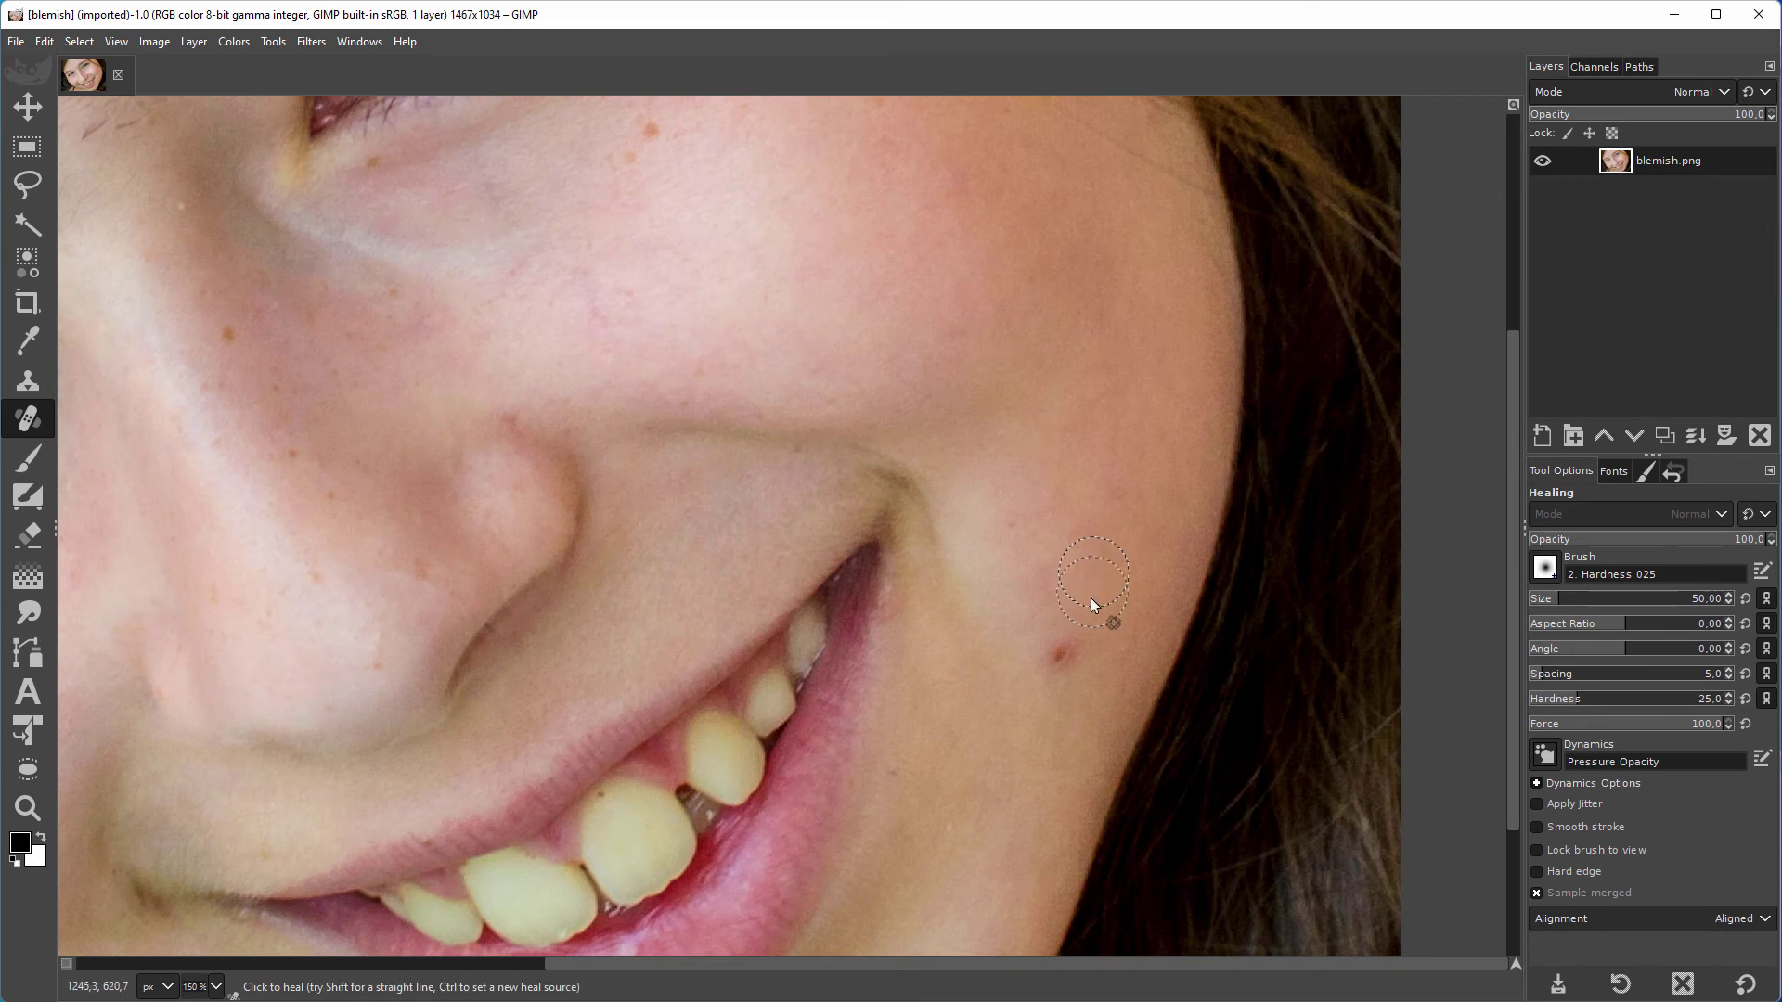
click(1063, 656)
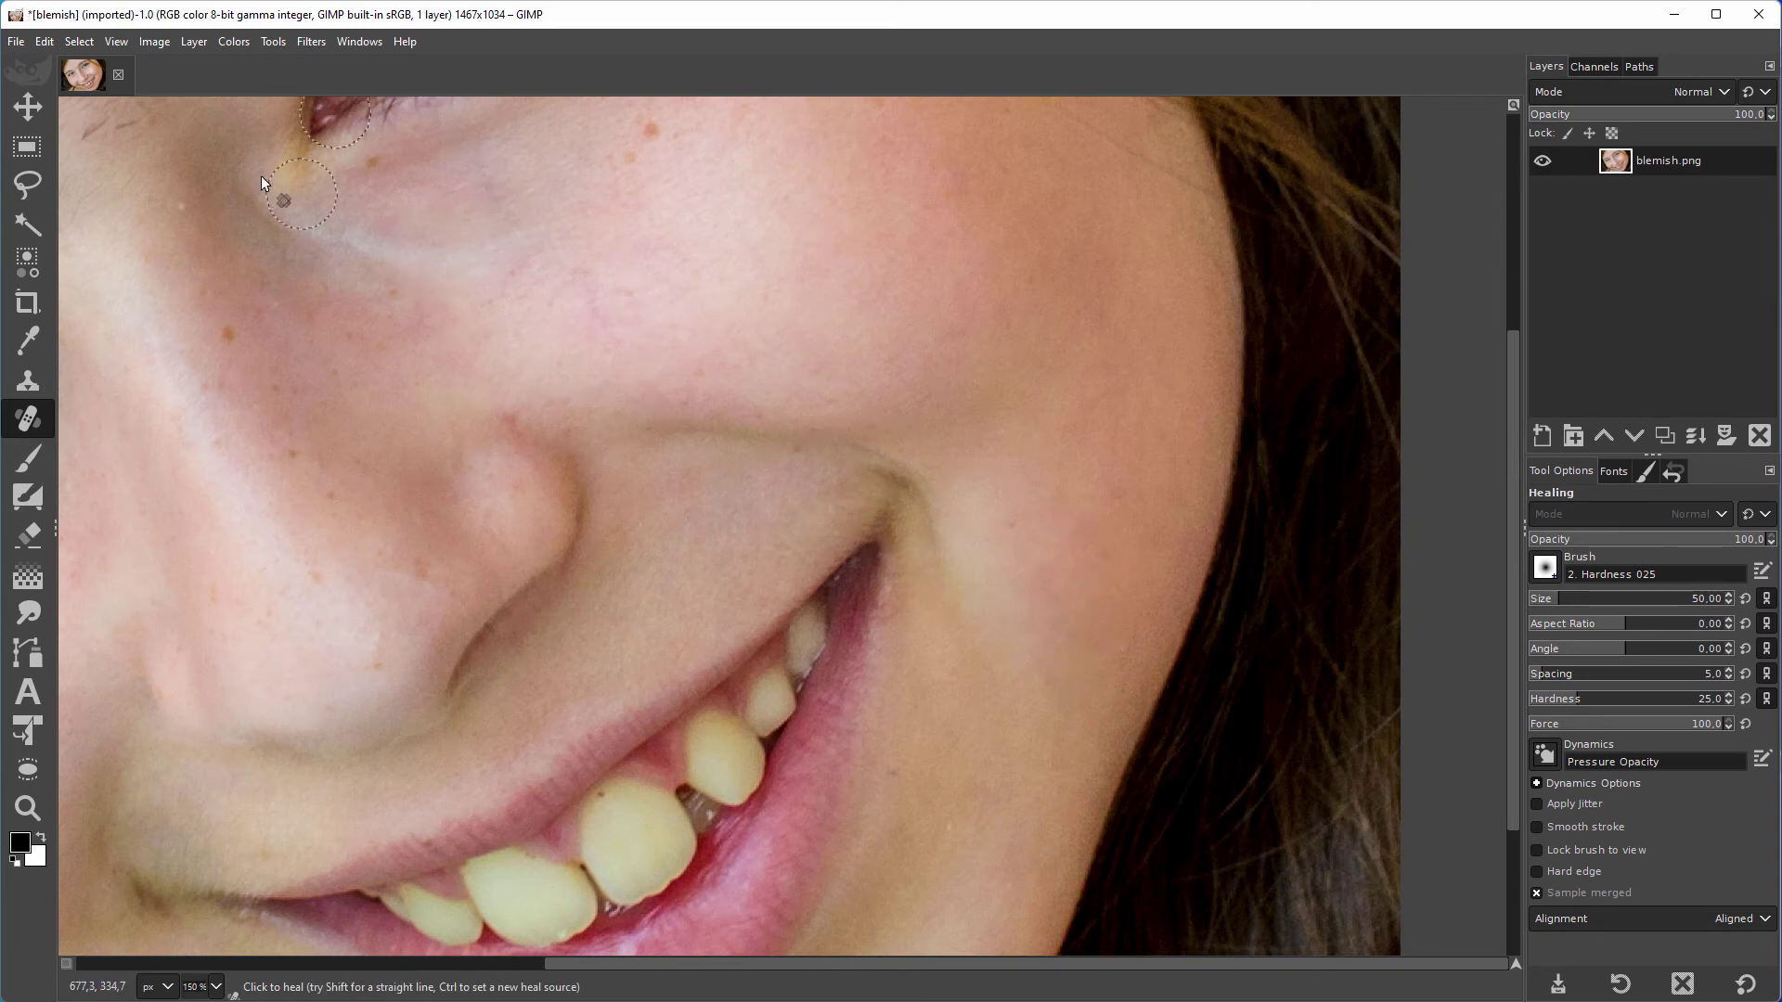
click(16, 42)
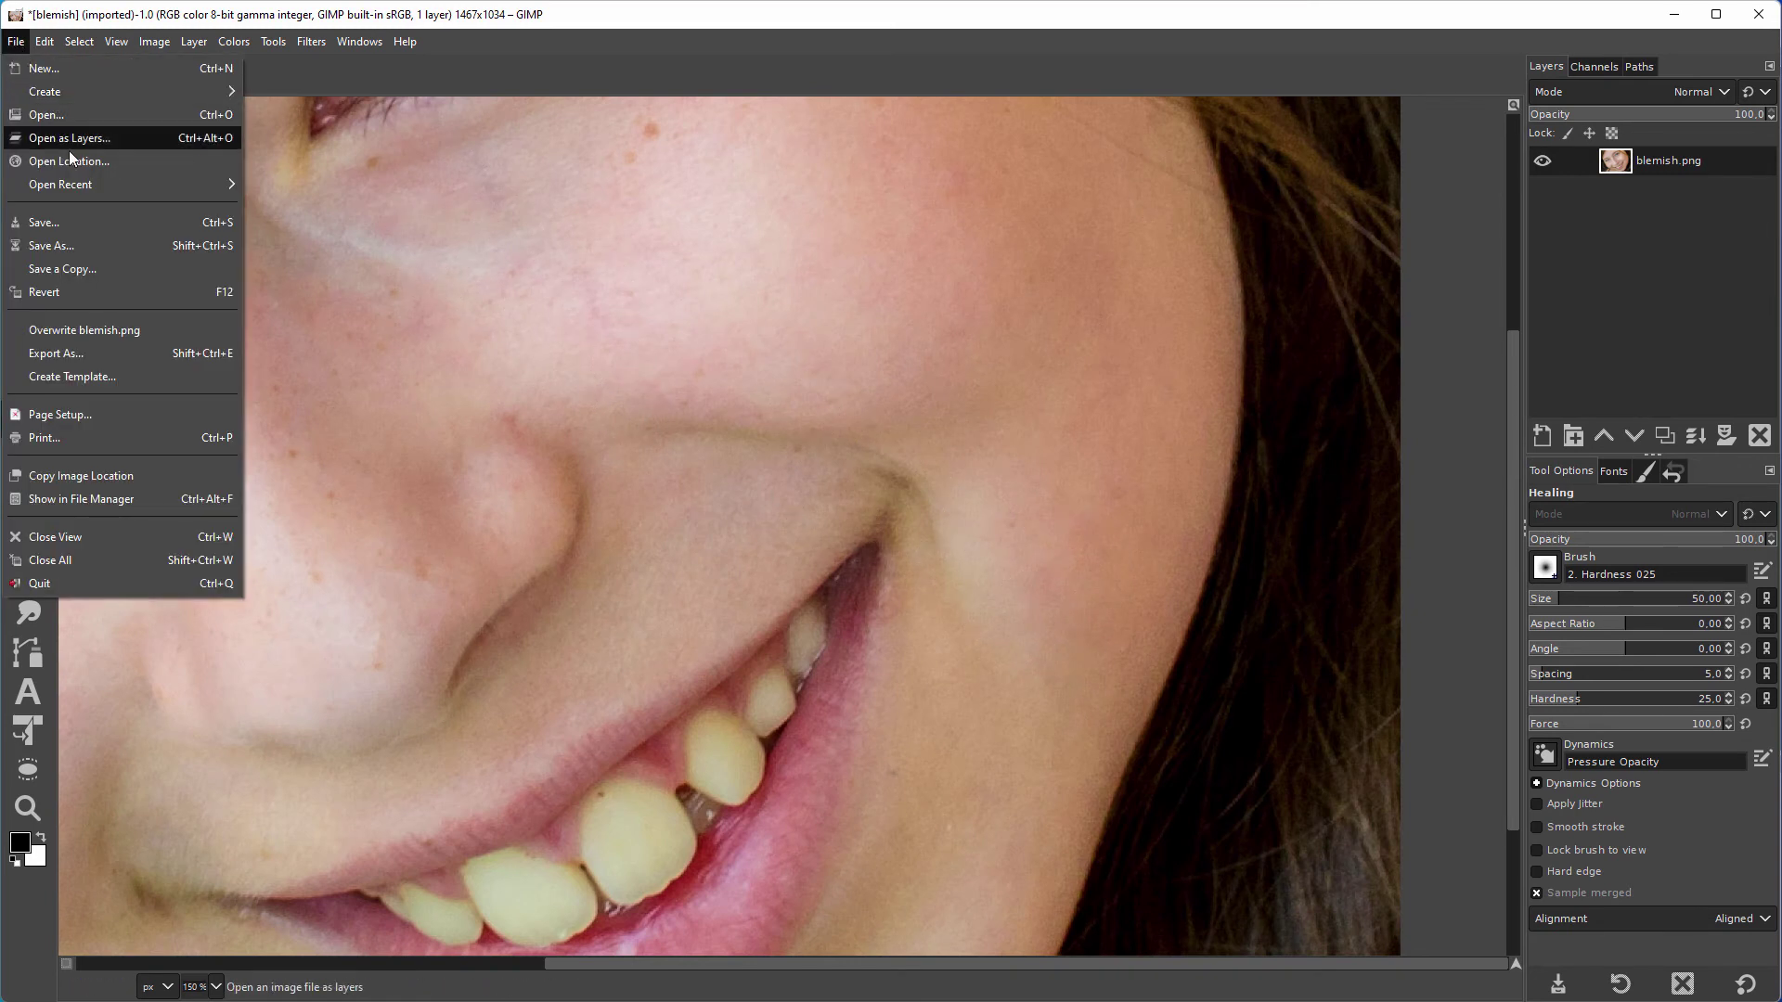
click(139, 332)
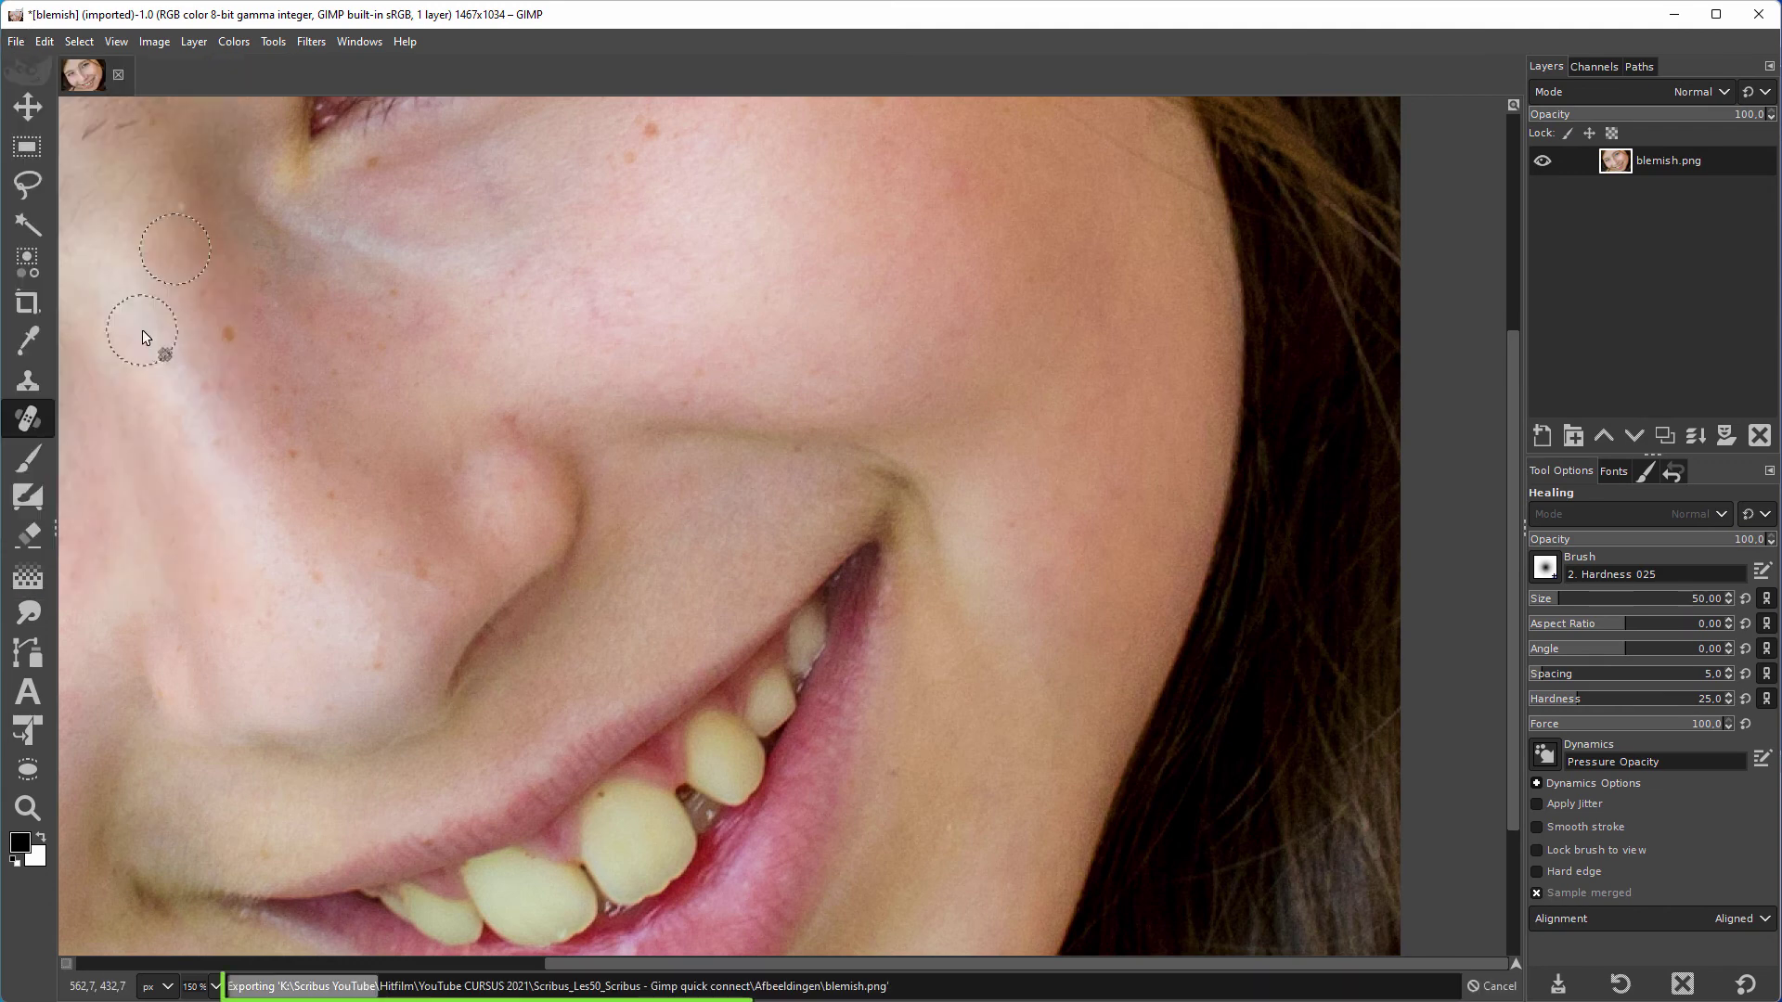
key(alt+Tab)
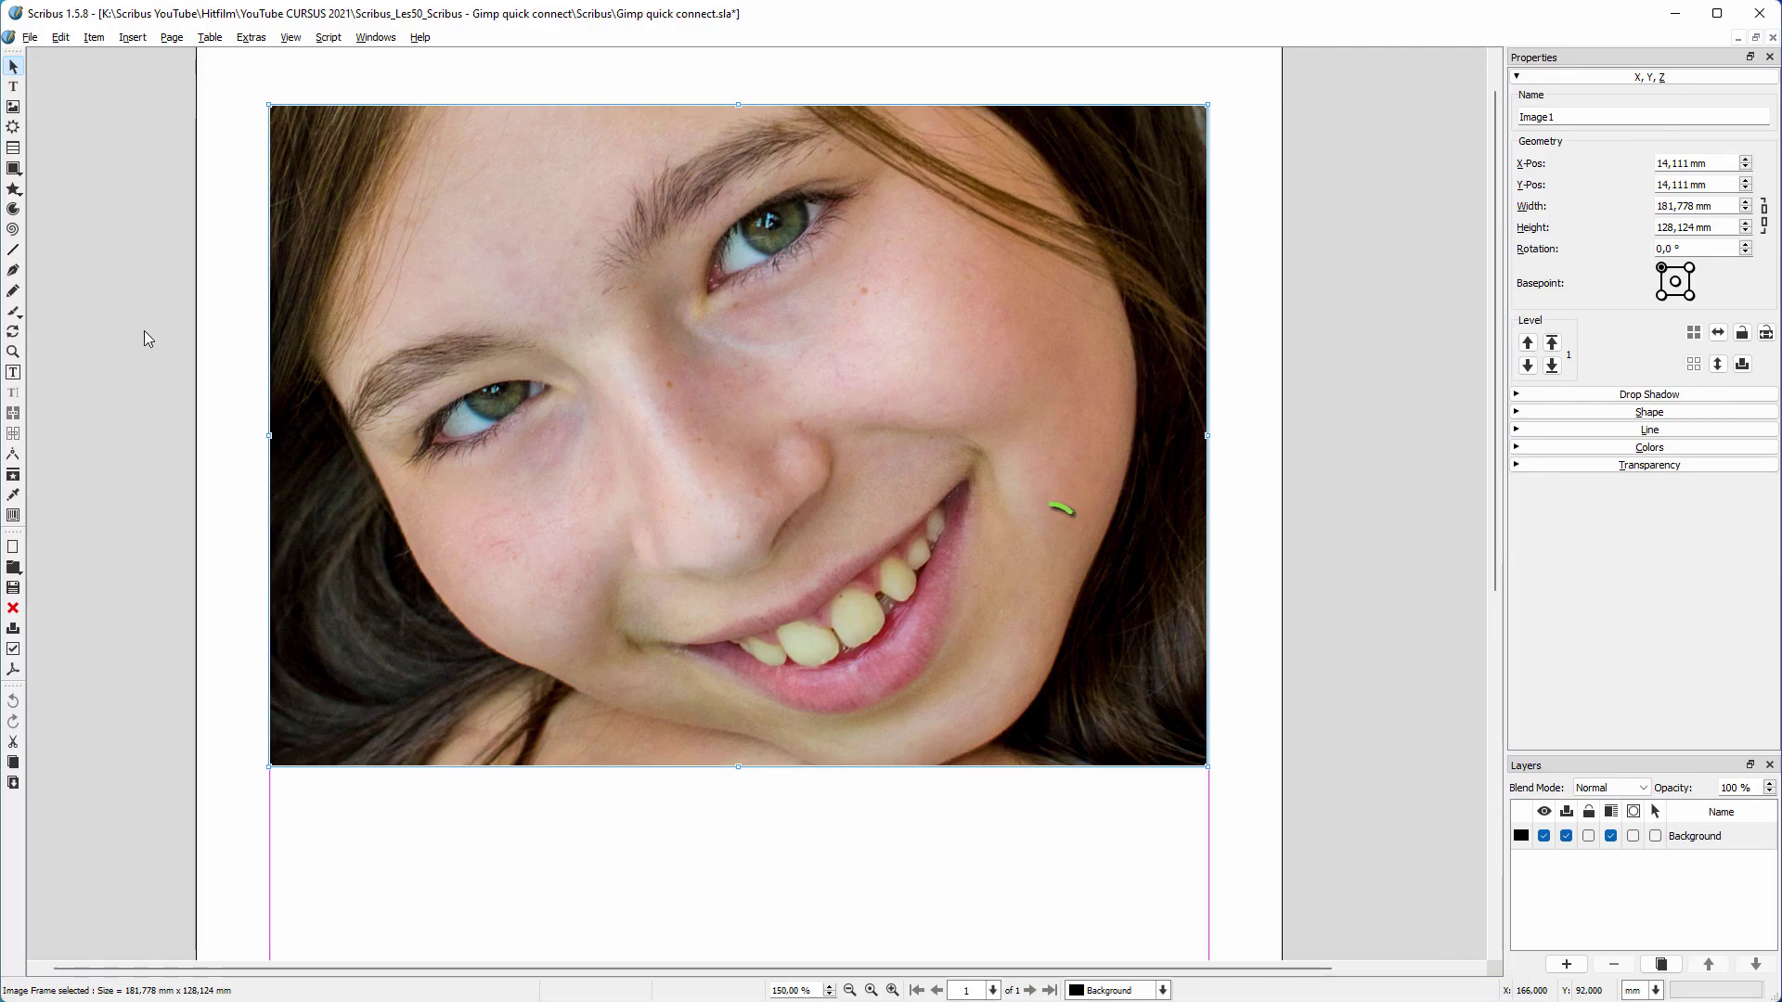